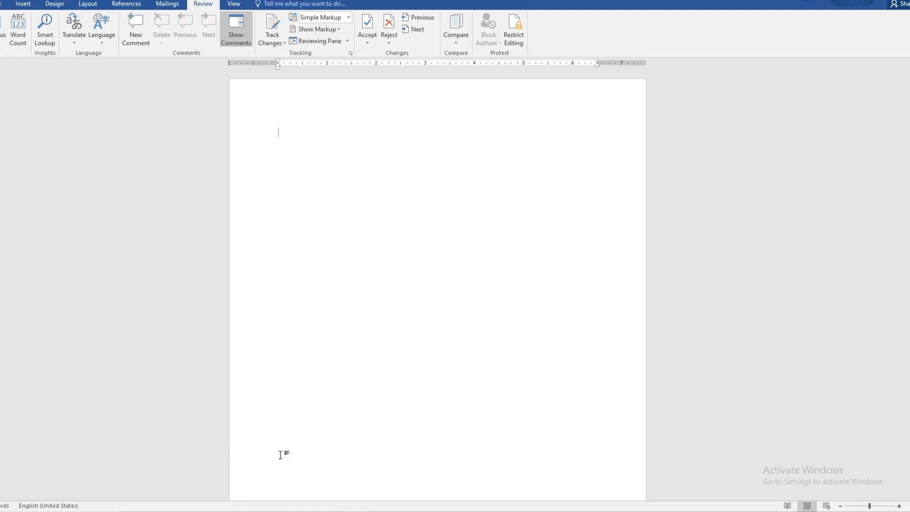
# Step: Enter three lines of text in the blank document: "Premium Quality", "Laser" and "Copper"
pyautogui.write('PRe')
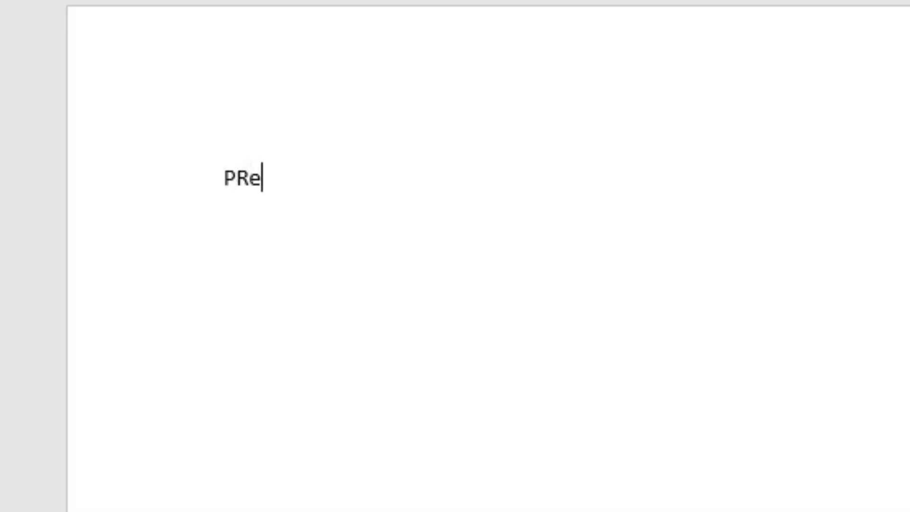
pyautogui.press('BackSpace')
pyautogui.write('emium ')
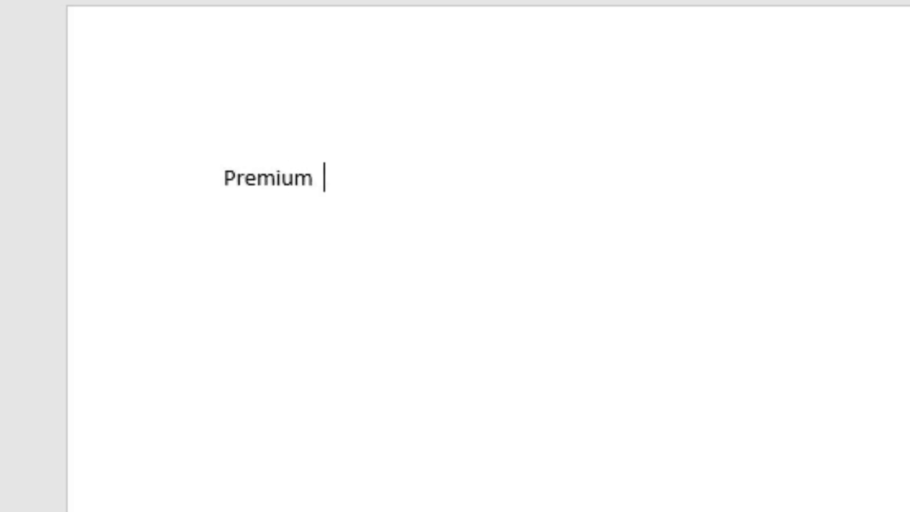
pyautogui.write('Quality')
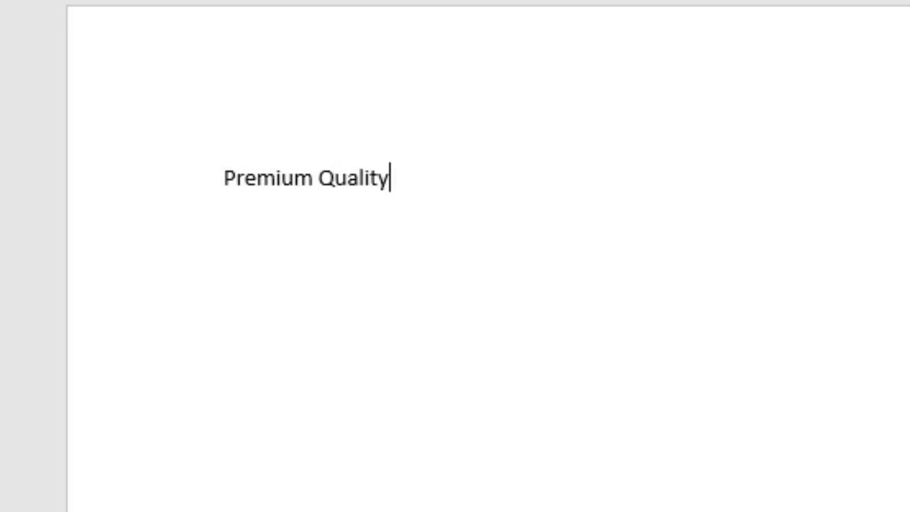
pyautogui.press('Return')
pyautogui.write('Laser')
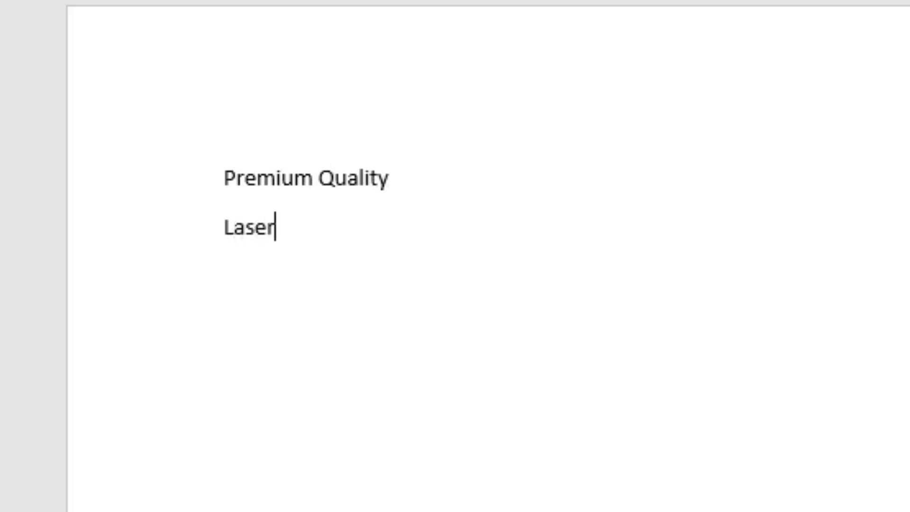
pyautogui.press('Return')
pyautogui.write('Copper')
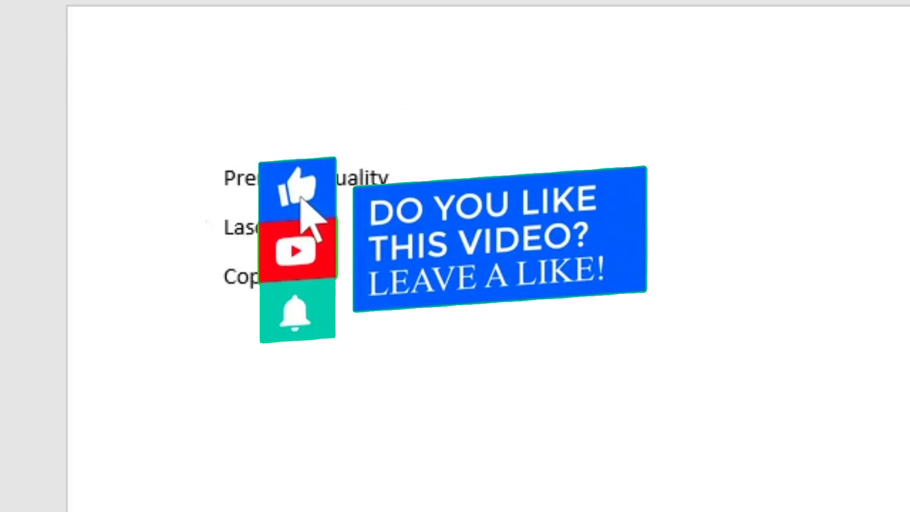
# Step: Make the "Premium Quality" line bold at font size 22
pyautogui.moveTo(442, 182); pyautogui.dragTo(142, 183)
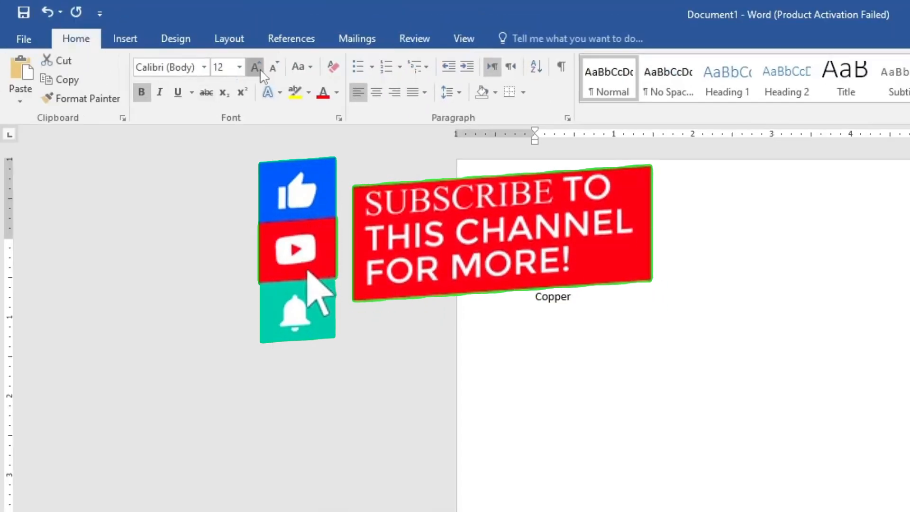
pyautogui.click(259, 72)
pyautogui.click(260, 72)
pyautogui.click(260, 72)
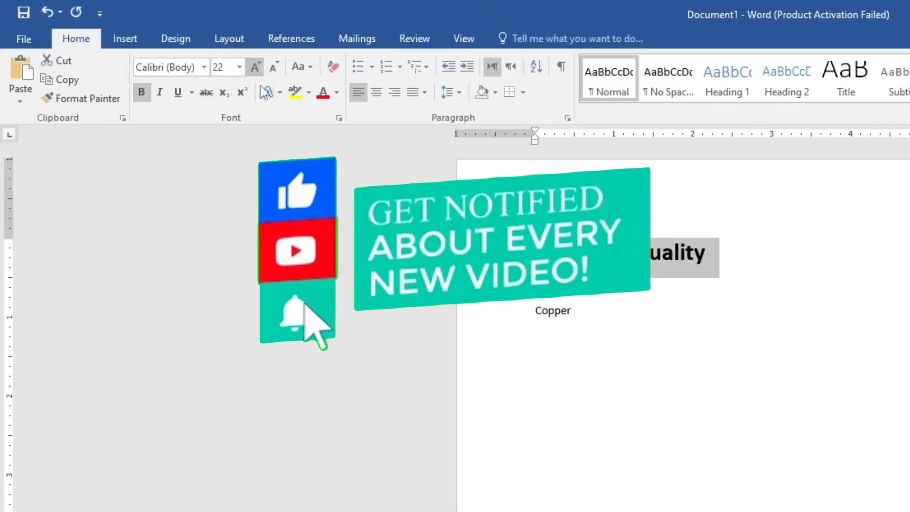
# Step: Turn the "Laser" and "Copper" lines into a bulleted list with font size 12
pyautogui.click(591, 328)
pyautogui.moveTo(592, 328); pyautogui.dragTo(534, 286)
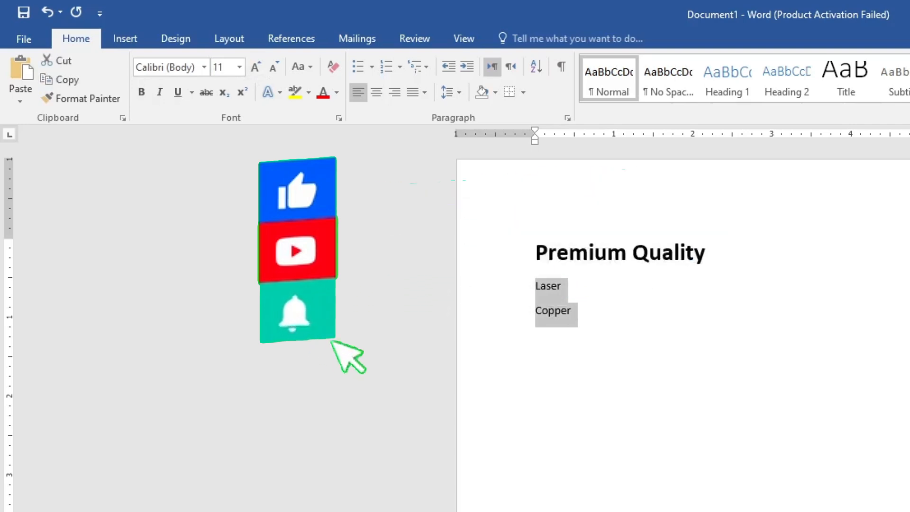
pyautogui.click(354, 68)
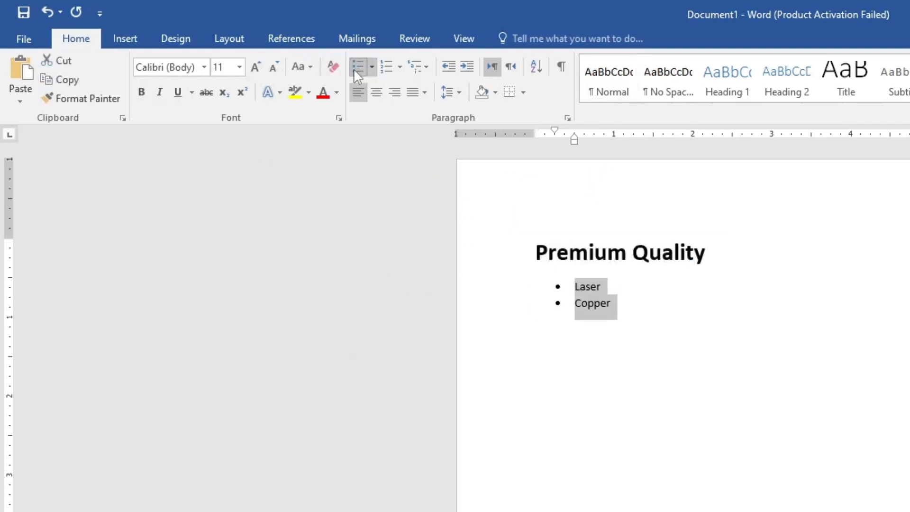
pyautogui.click(256, 67)
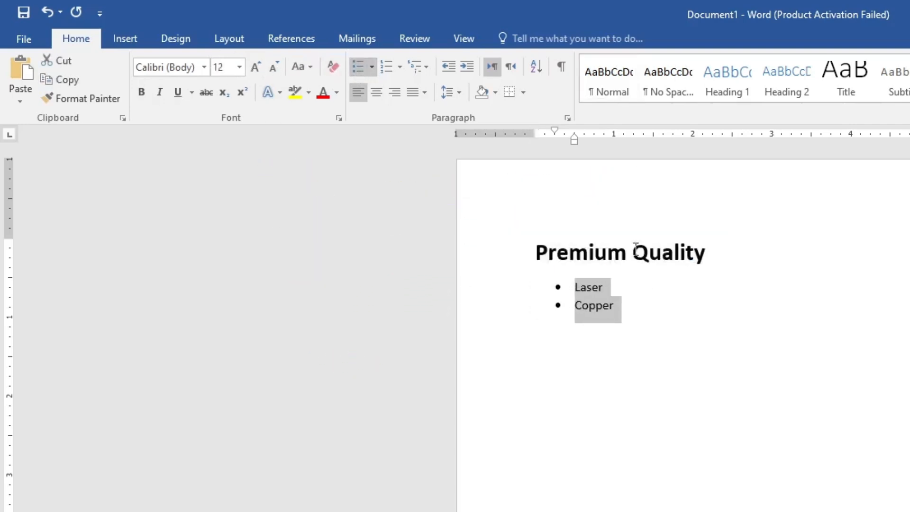
# Step: Color the "Premium Quality" heading with the standard dark blue font color
pyautogui.click(739, 308)
pyautogui.click(511, 250)
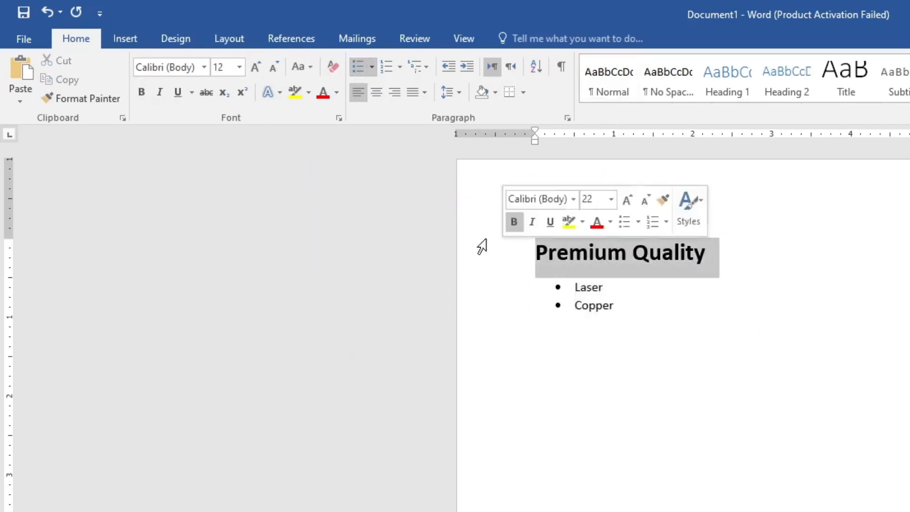
pyautogui.click(336, 92)
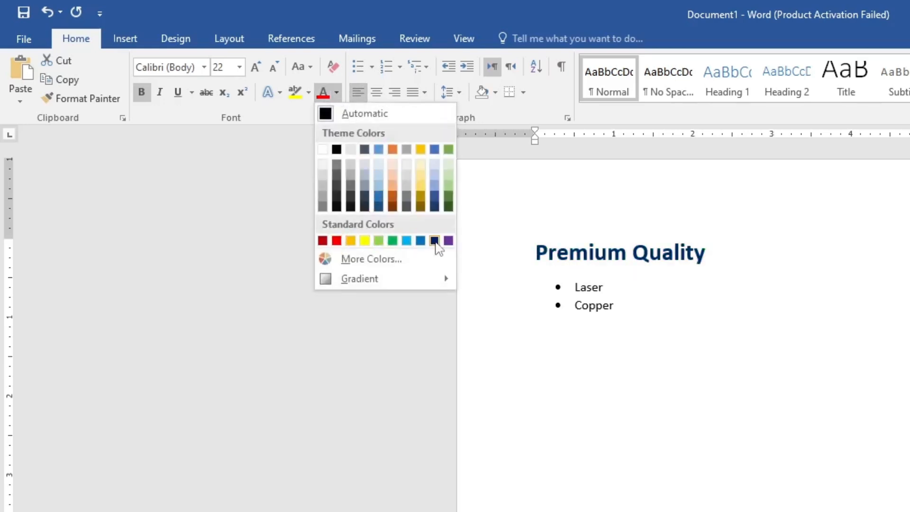
pyautogui.click(434, 241)
pyautogui.click(714, 334)
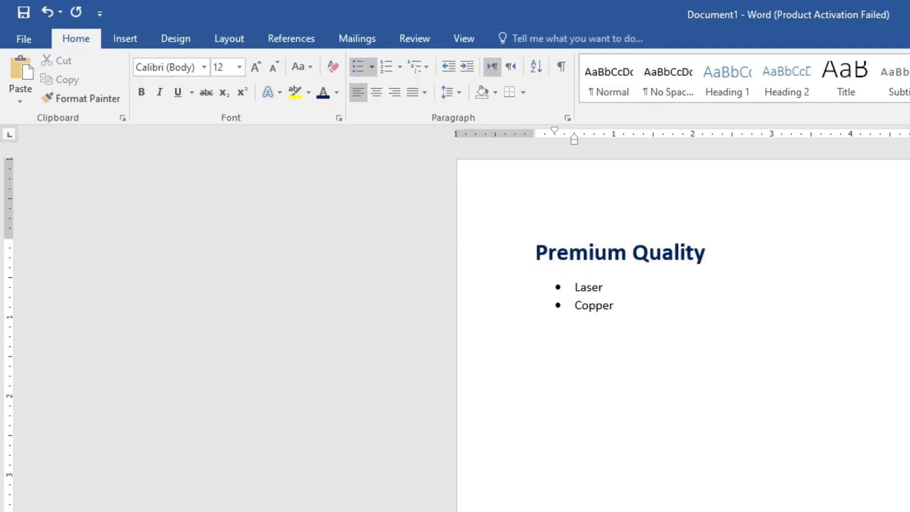
pyautogui.scroll(3, 786, 294)
pyautogui.scroll(-3, 787, 293)
pyautogui.scroll(7, 786, 294)
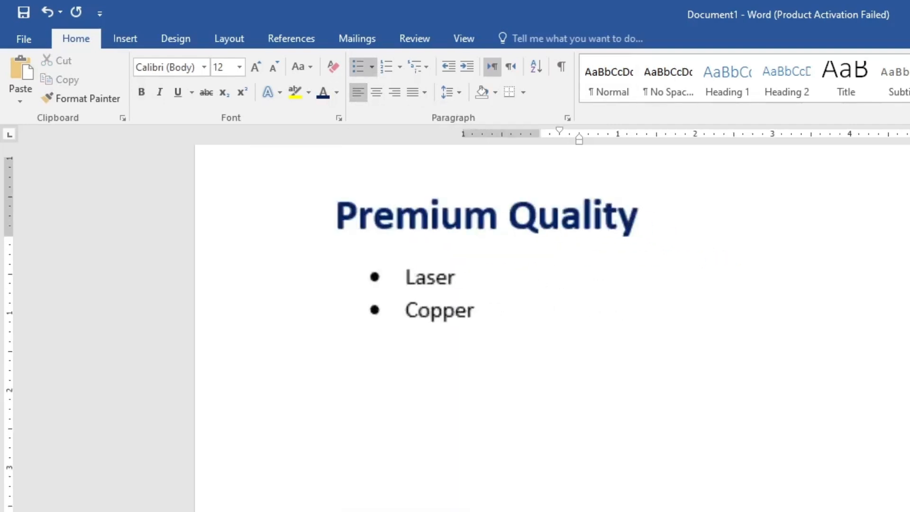
pyautogui.scroll(2, 550, 327)
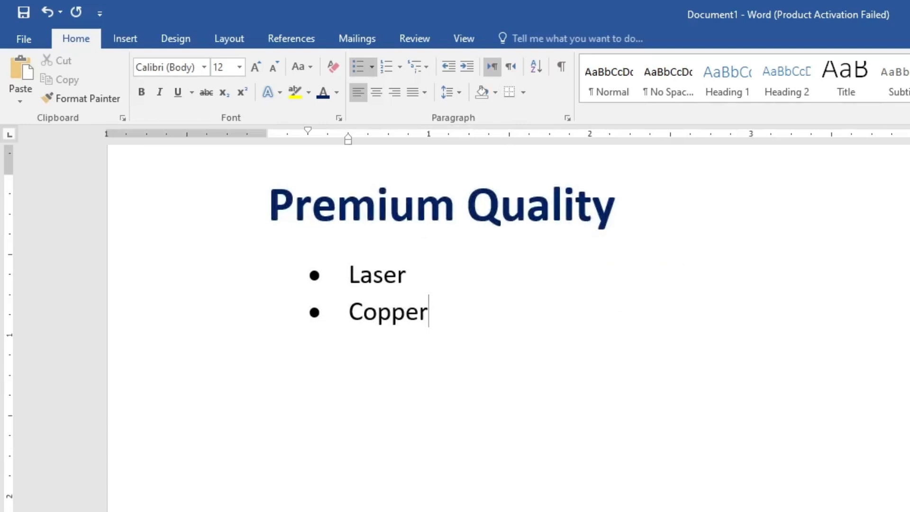
pyautogui.scroll(-5, 549, 327)
pyautogui.scroll(1, 550, 327)
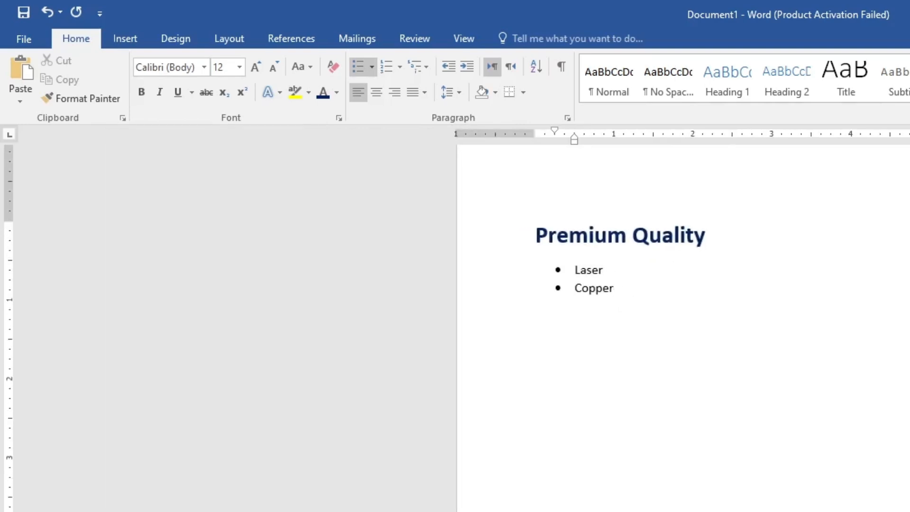
pyautogui.scroll(2, 550, 327)
pyautogui.scroll(1, 719, 505)
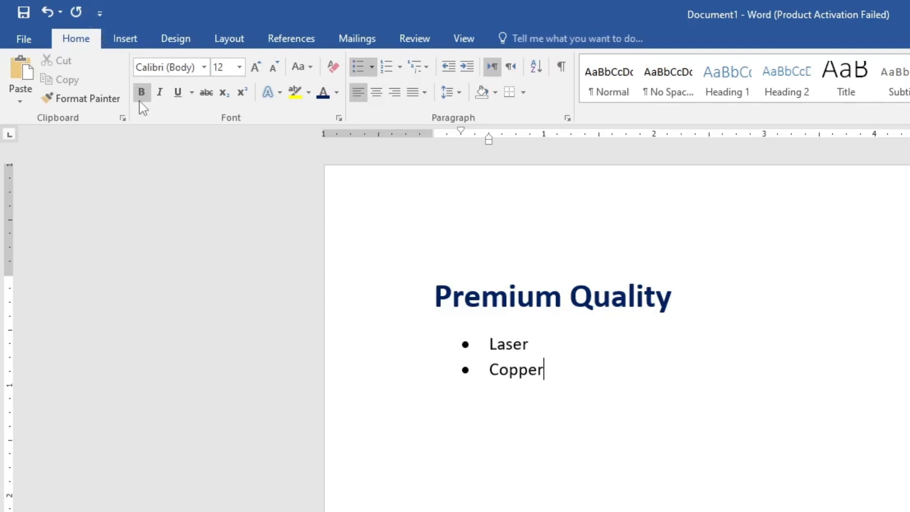
# Step: Misspell the heading's first word as "Premfdium" and widen the gap before "Quality" with extra spaces
pyautogui.click(408, 39)
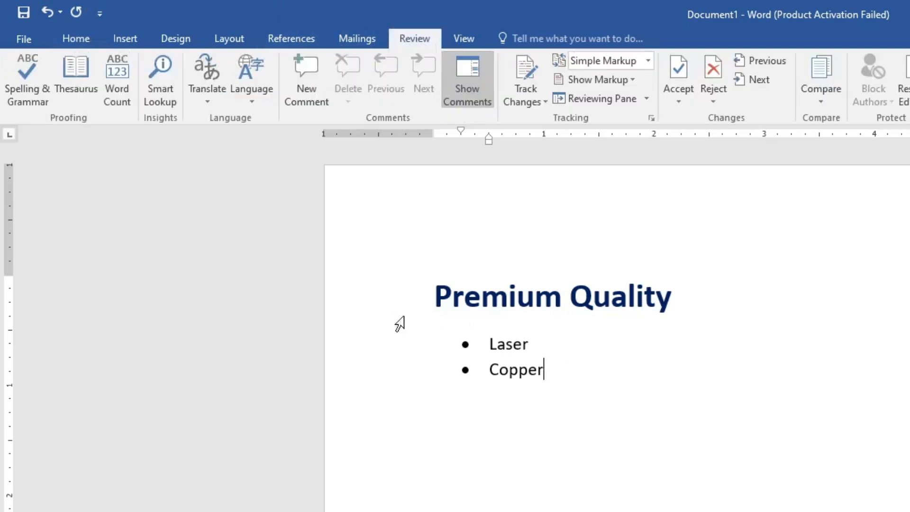
pyautogui.click(498, 298)
pyautogui.write('f')
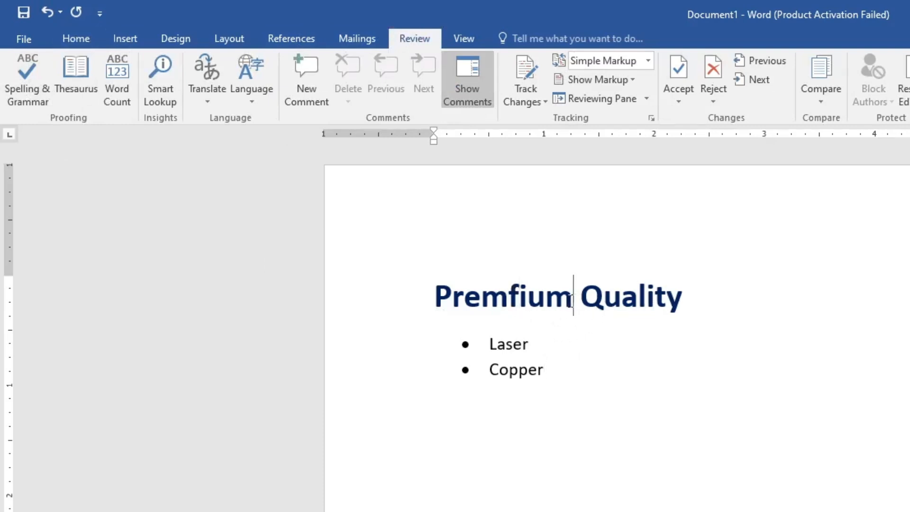
pyautogui.write('d')
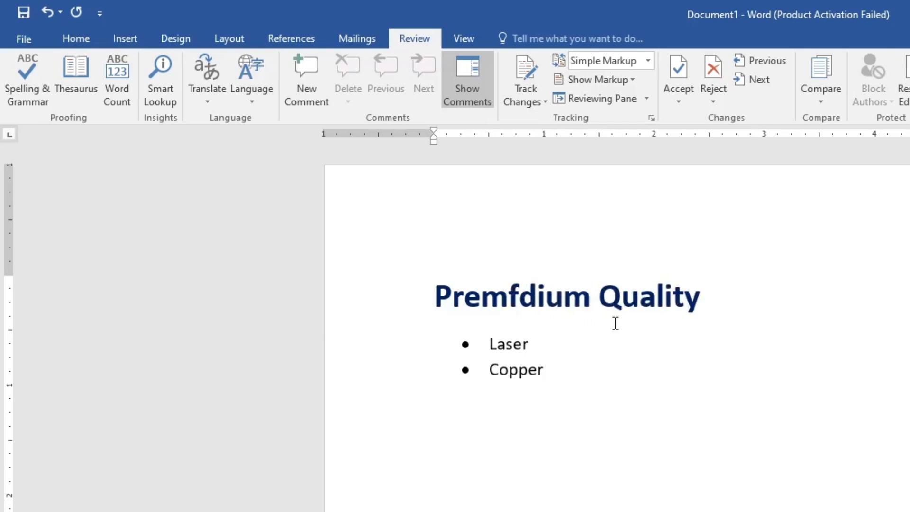
pyautogui.hotkey('ctrl', 'Right')
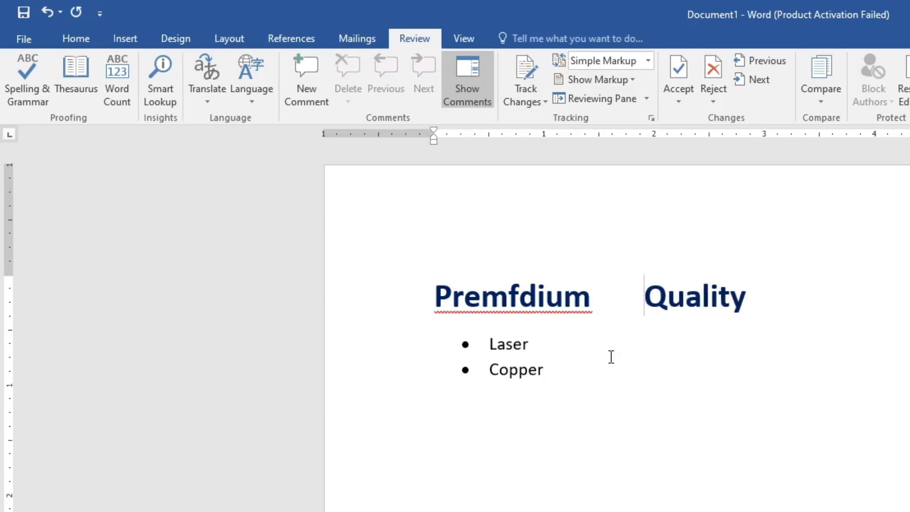
pyautogui.click(763, 314)
pyautogui.click(734, 316)
pyautogui.click(515, 346)
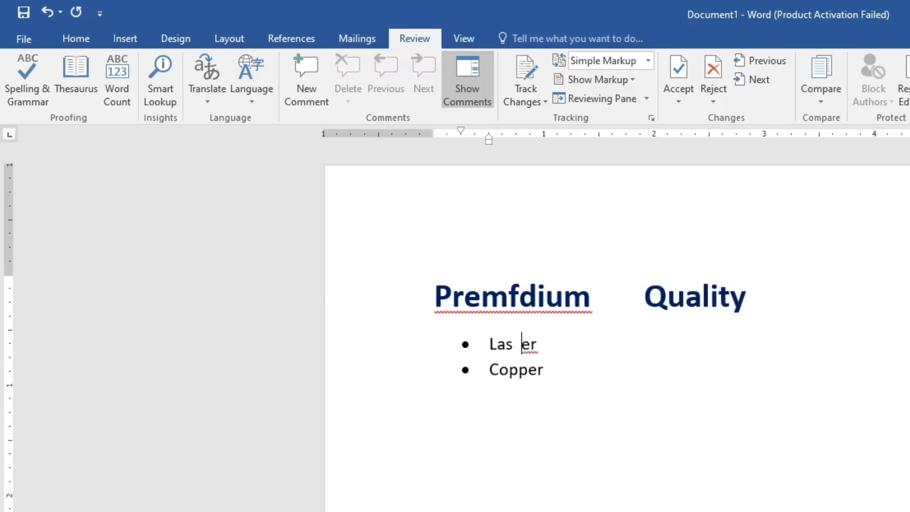
pyautogui.click(529, 343)
pyautogui.press('BackSpace')
pyautogui.press('BackSpace')
pyautogui.press('BackSpace')
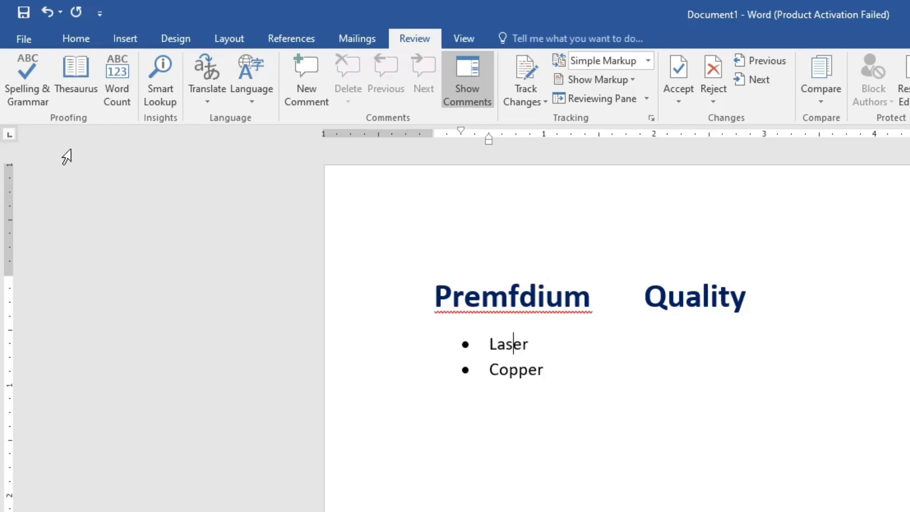
# Step: Run the spelling and grammar check and replace "Premfdium" with the suggestion "Premium"
pyautogui.click(40, 92)
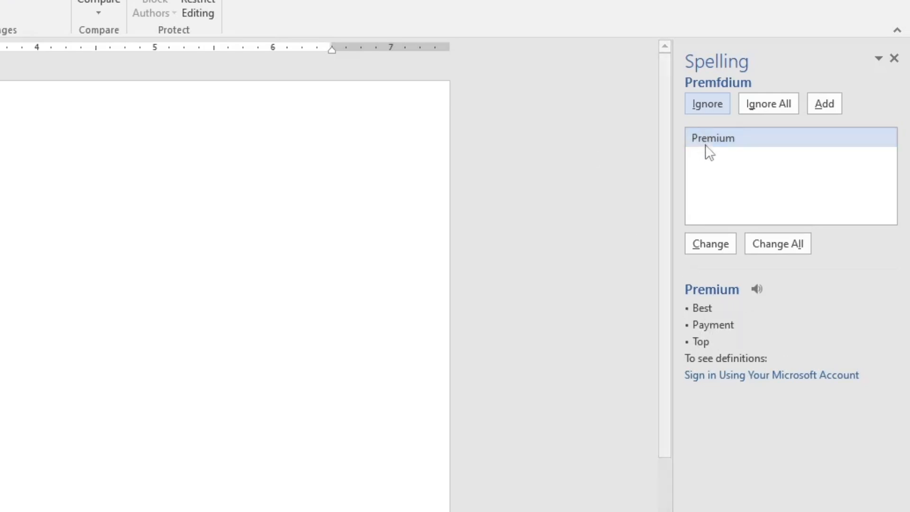
pyautogui.click(709, 247)
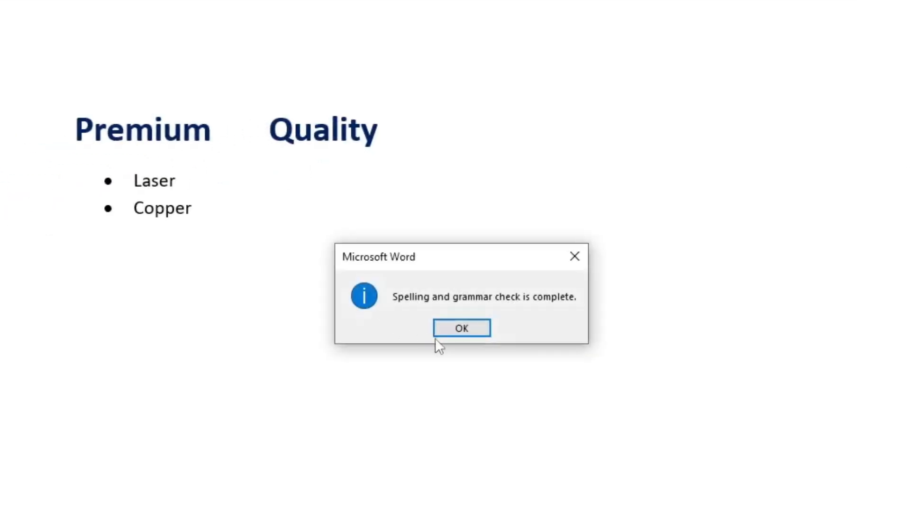
pyautogui.click(462, 330)
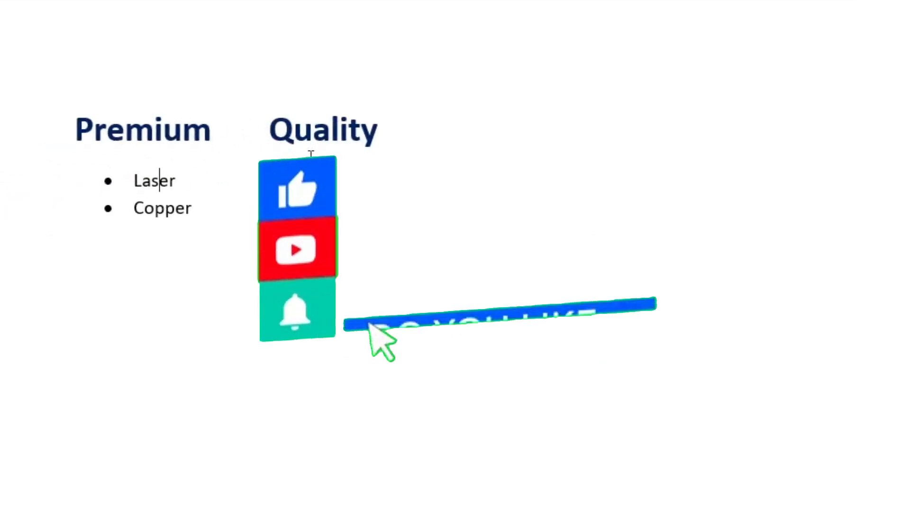
# Step: Delete the extra spaces between "Premium" and "Quality" in the heading
pyautogui.click(253, 136)
pyautogui.moveTo(253, 136); pyautogui.dragTo(220, 137)
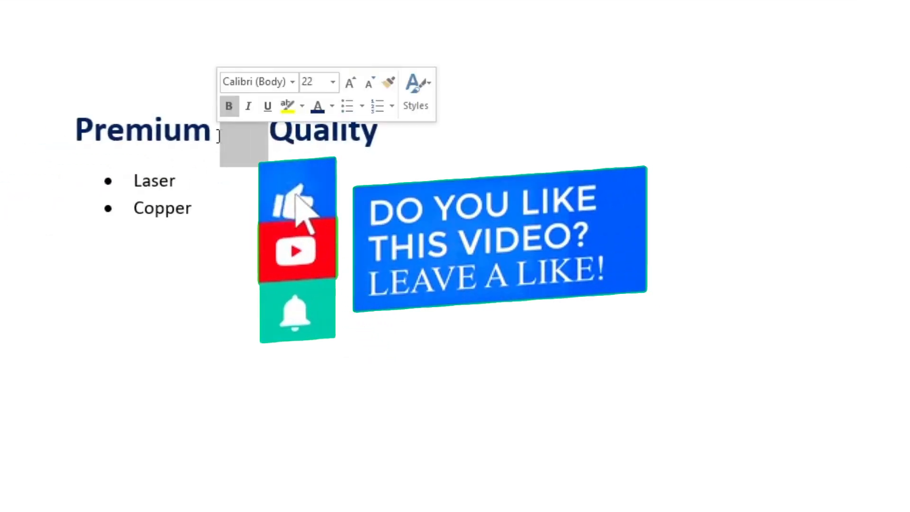
pyautogui.press('BackSpace')
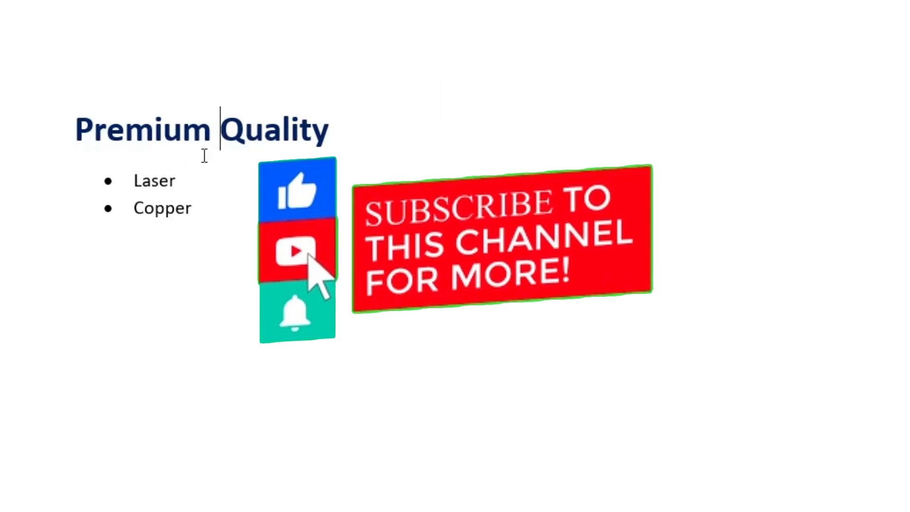
# Step: Look up "Copper" from the second bullet in the Thesaurus, and search it for "dfdf" as well
pyautogui.click(194, 209)
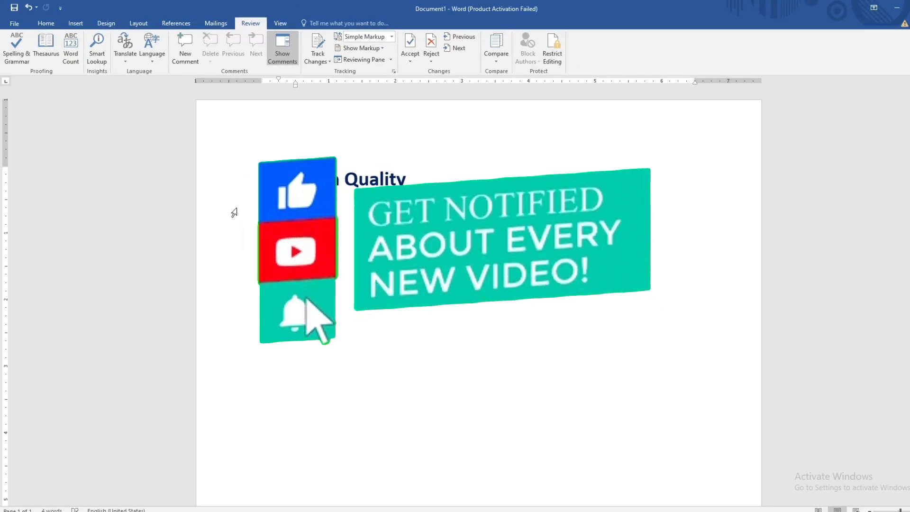
pyautogui.click(45, 47)
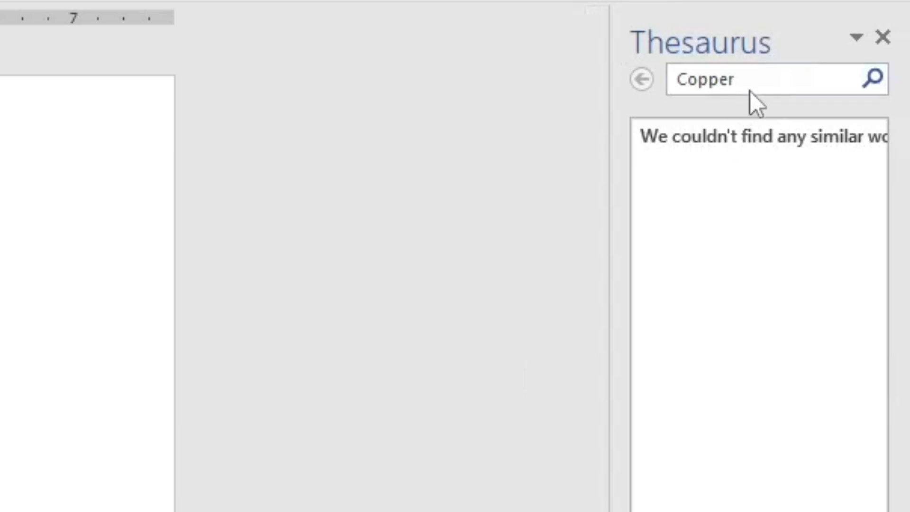
pyautogui.moveTo(755, 81); pyautogui.dragTo(632, 83)
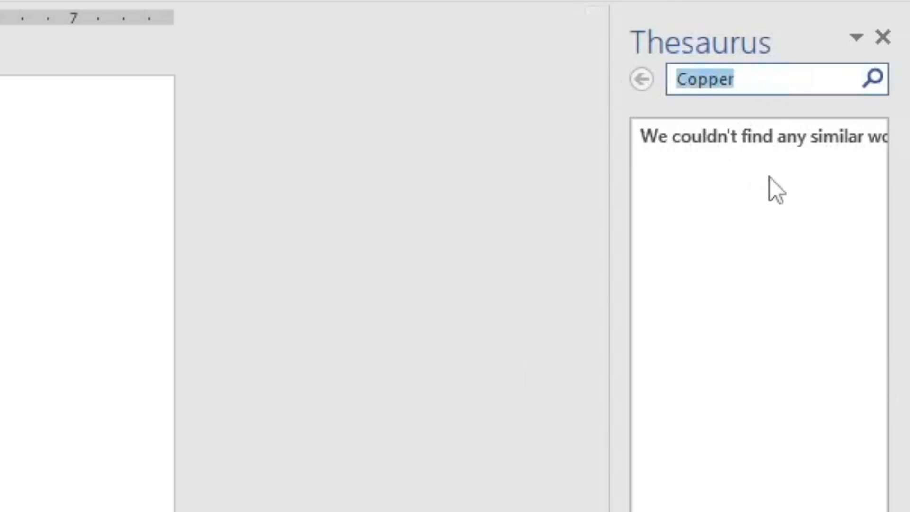
pyautogui.press('BackSpace')
pyautogui.write('dfdf')
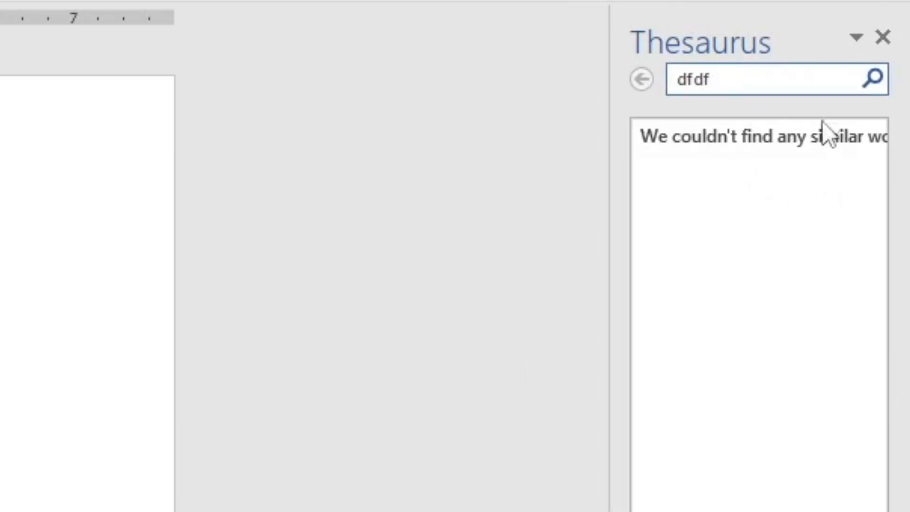
pyautogui.click(866, 80)
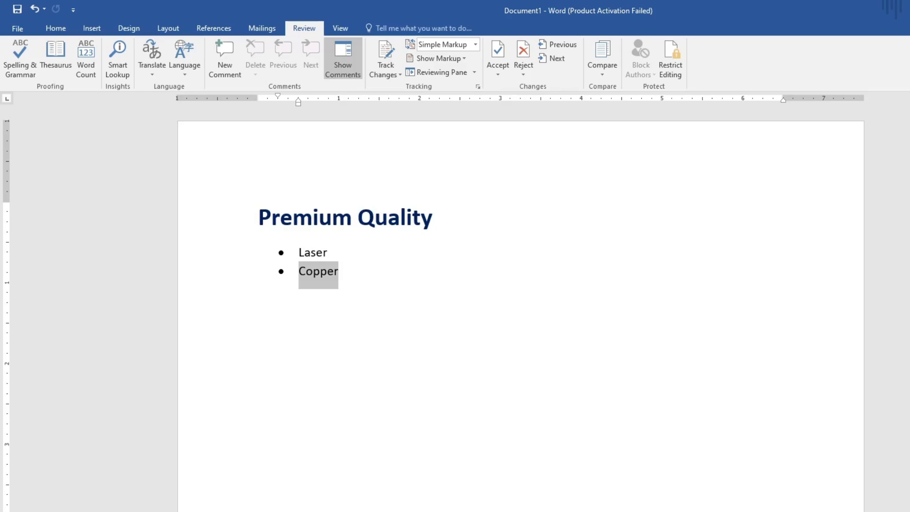
# Step: Check the word count statistics for the selected word "Copper", and close them
pyautogui.click(92, 67)
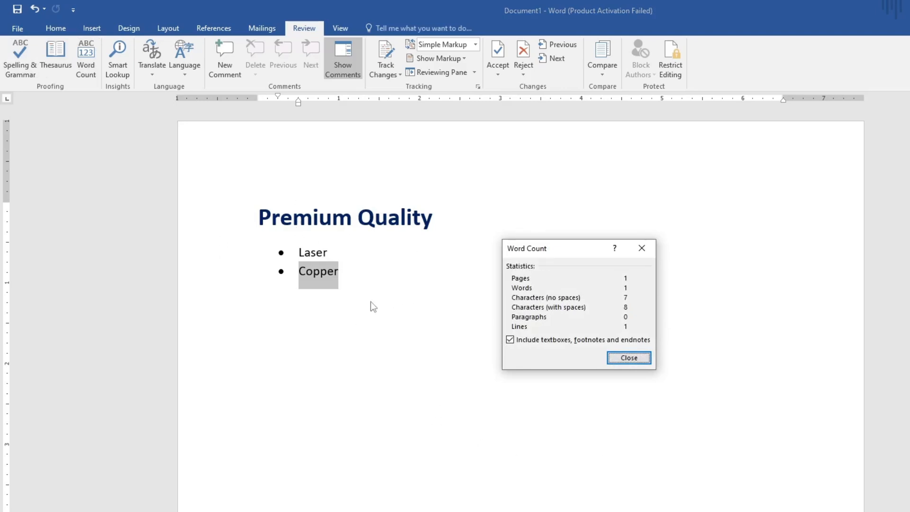
pyautogui.click(619, 358)
pyautogui.click(424, 288)
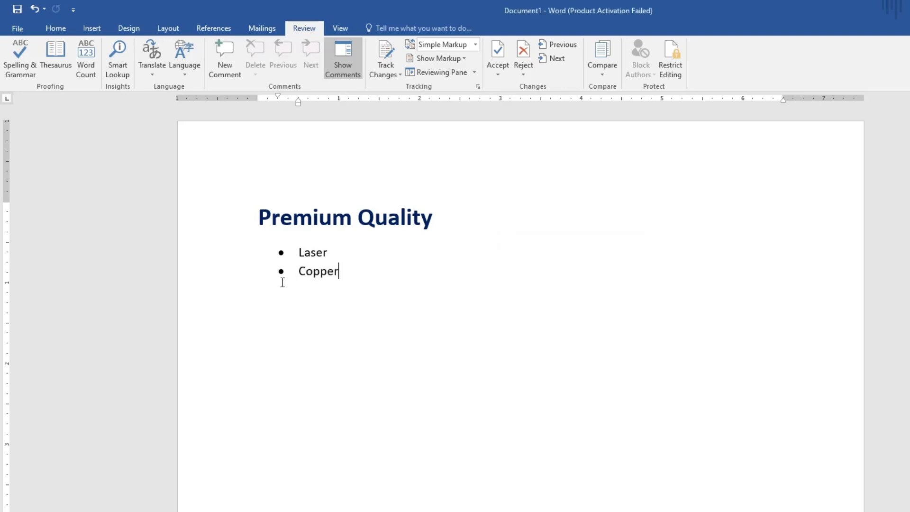
# Step: Check the word count statistics for the whole document, and close them
pyautogui.click(87, 62)
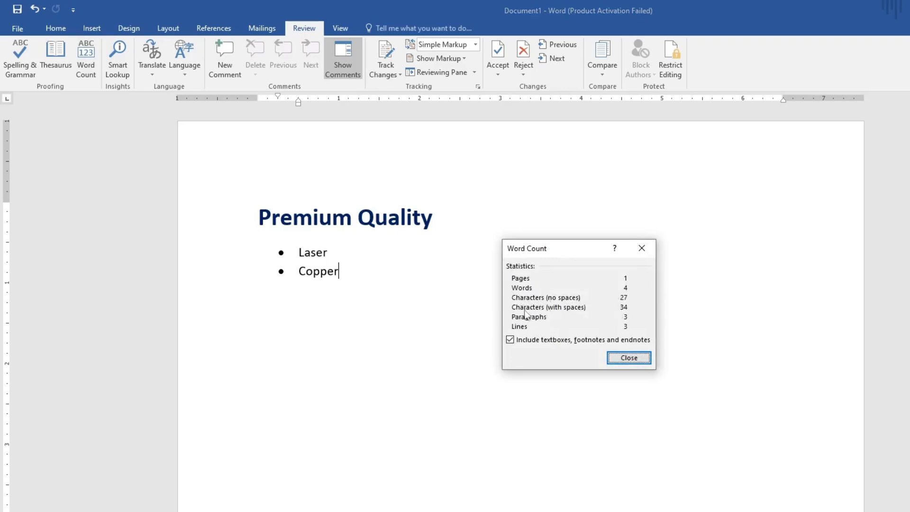
pyautogui.click(632, 360)
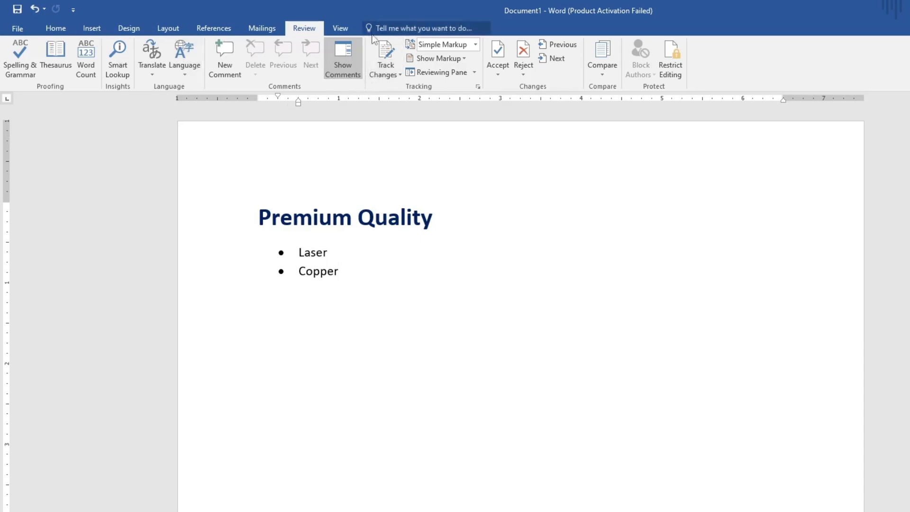
# Step: Add the comment "First Page" at the blank space just after the heading "Premium Quality"
pyautogui.click(464, 204)
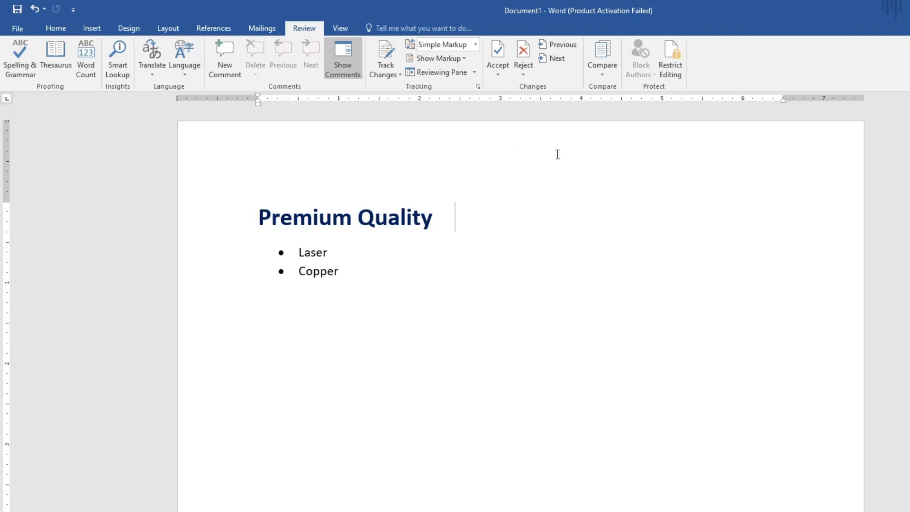
pyautogui.click(223, 72)
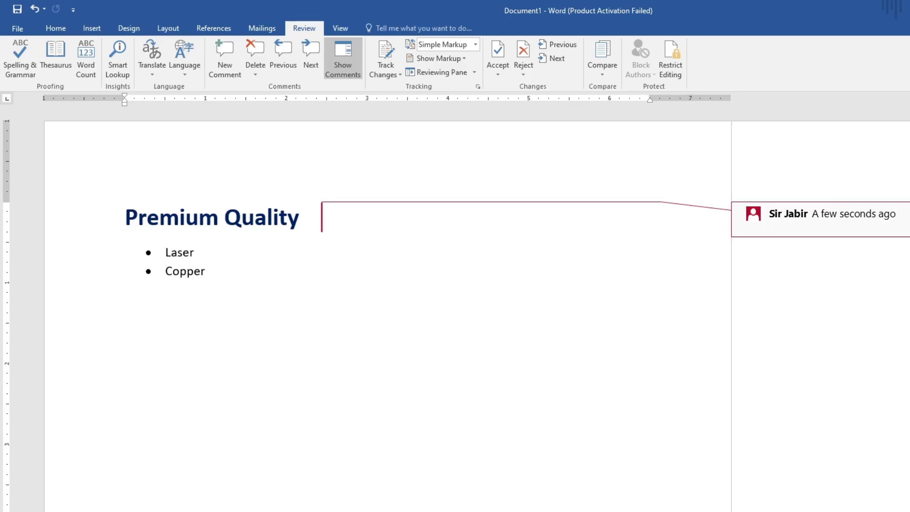
pyautogui.write('First Page')
pyautogui.click(603, 324)
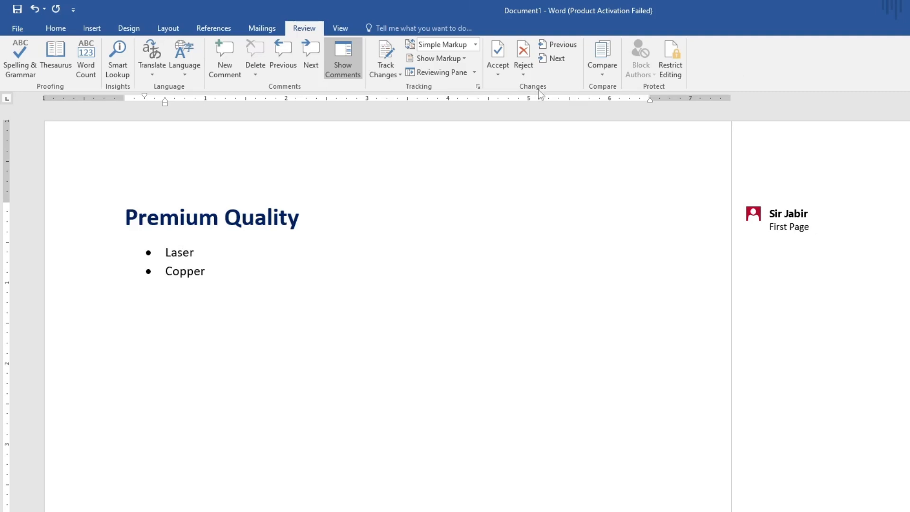
# Step: Delete all comments in the document
pyautogui.scroll(-10, 213, 448)
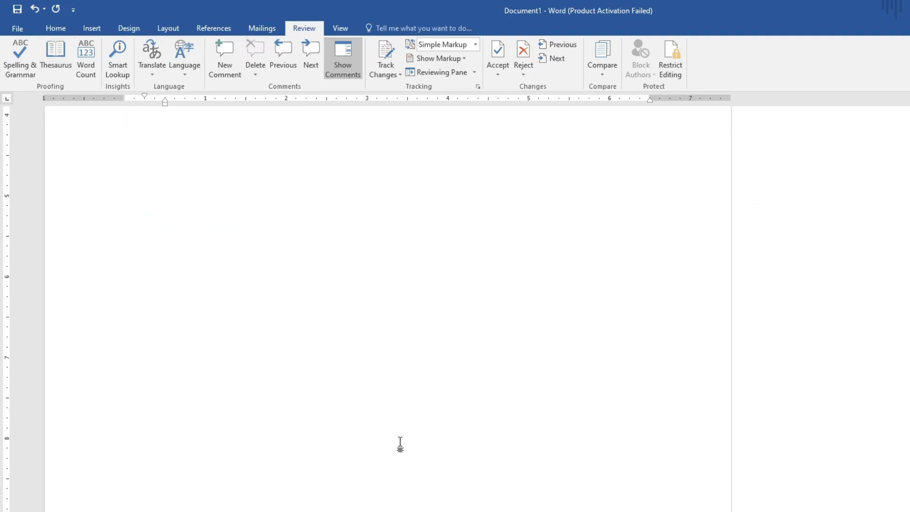
pyautogui.scroll(10, 394, 445)
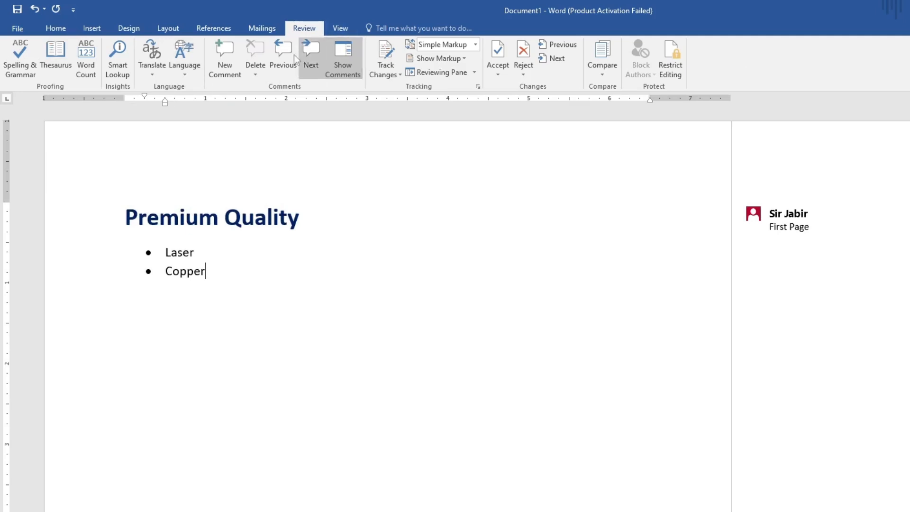
pyautogui.click(255, 72)
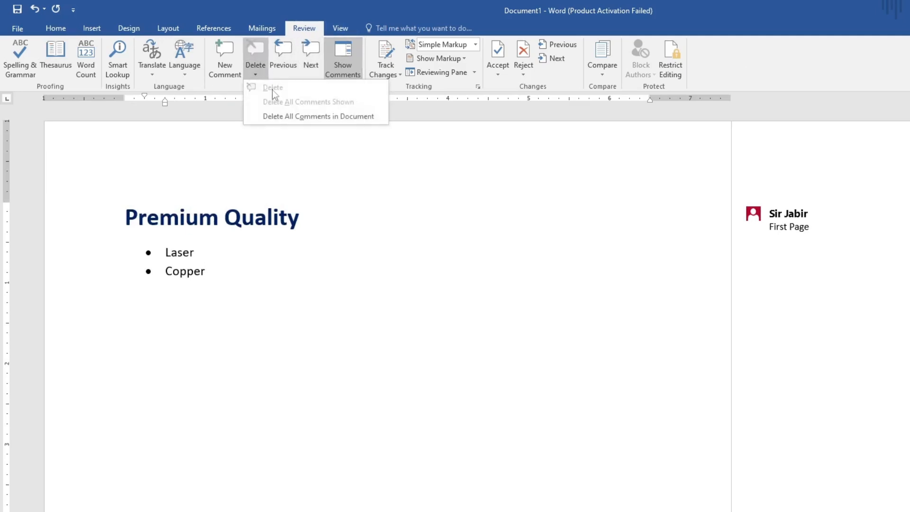
pyautogui.click(280, 116)
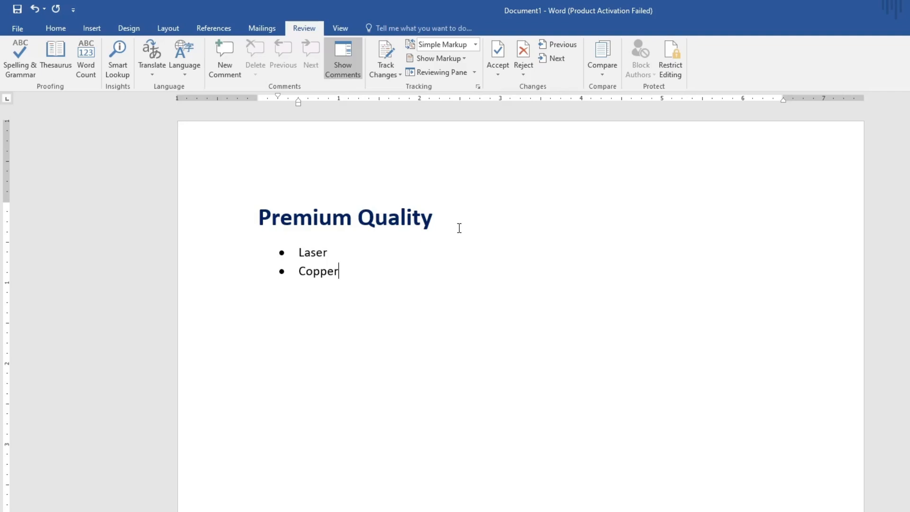
# Step: Turn on Track Changes and change "Laser" to "Lazer" in the first bullet
pyautogui.click(397, 71)
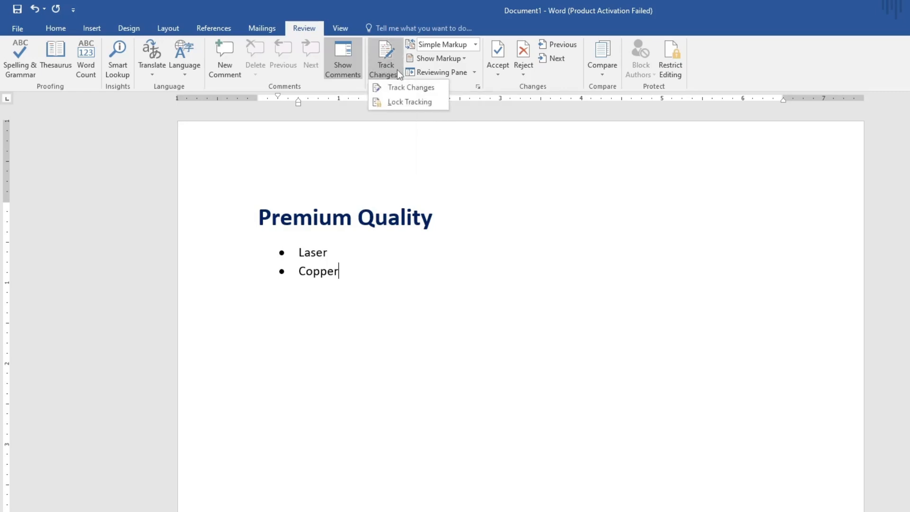
pyautogui.click(395, 88)
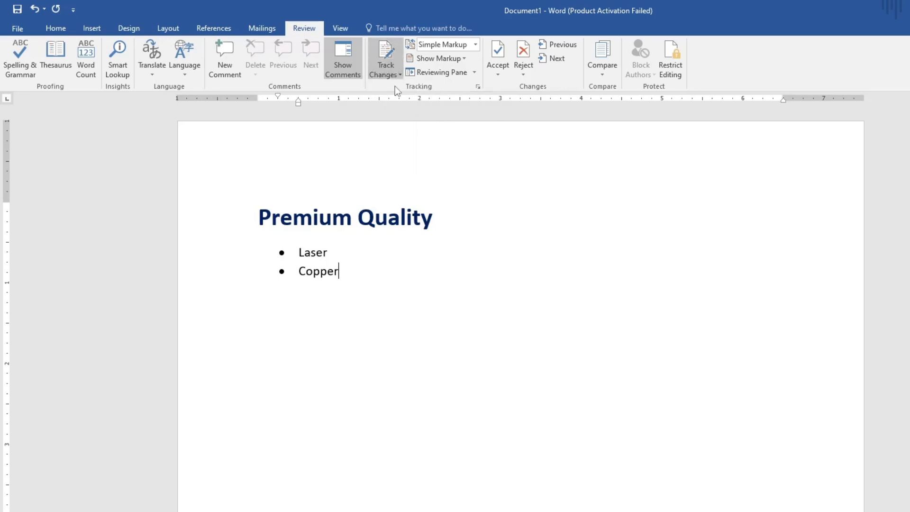
pyautogui.click(394, 271)
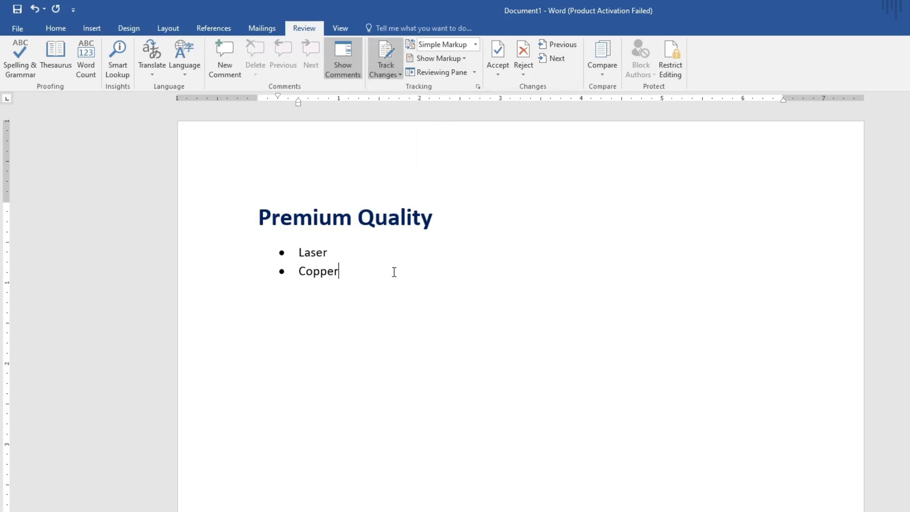
pyautogui.click(318, 258)
pyautogui.press('BackSpace')
pyautogui.write('z')
pyautogui.click(378, 308)
# Step: Switch the display of tracked changes to All Markup
pyautogui.click(396, 75)
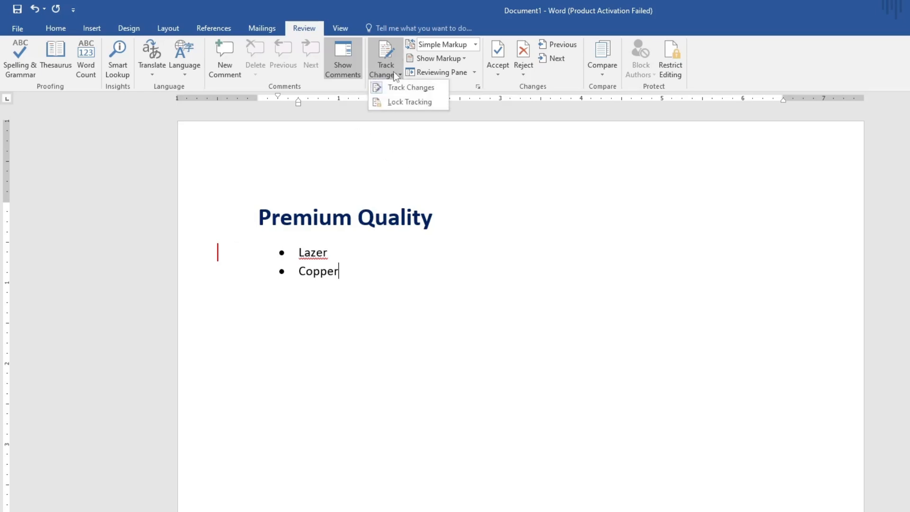
pyautogui.click(393, 72)
pyautogui.click(475, 45)
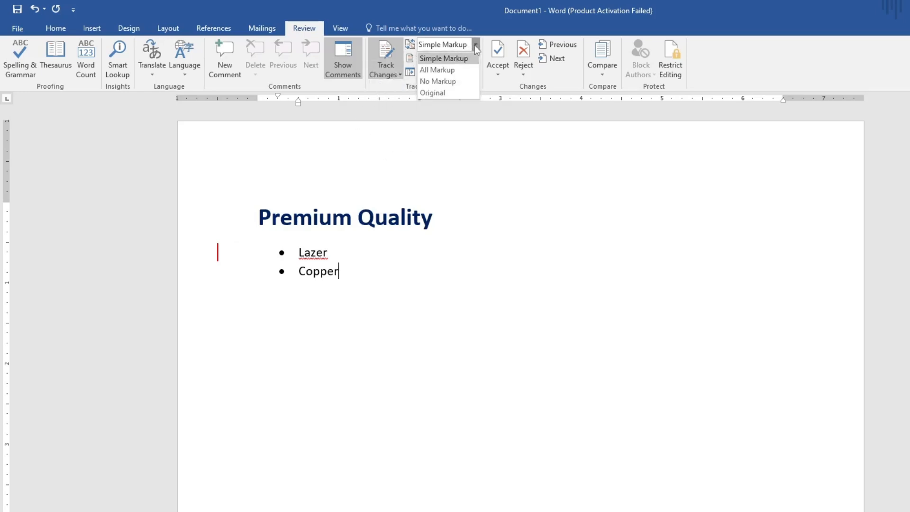
pyautogui.click(437, 69)
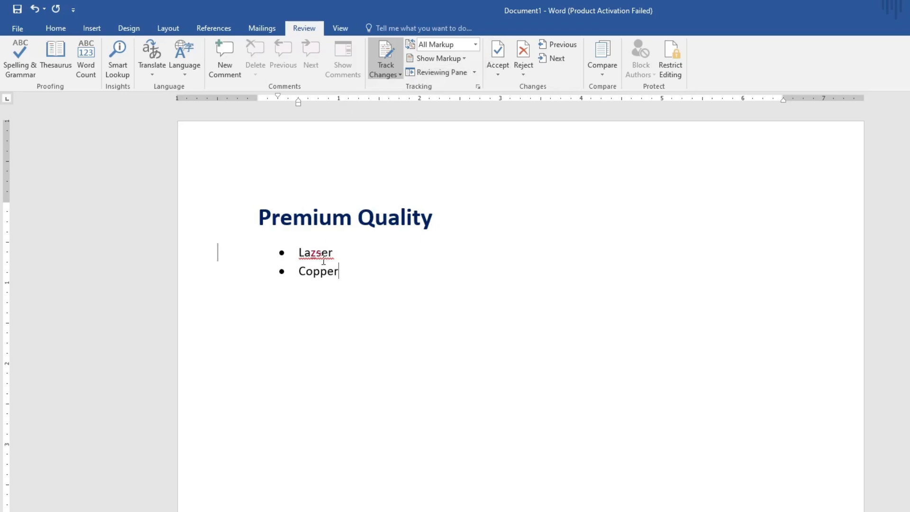
# Step: View the kinds of markup that can be shown, then examine the list of revisions in the Reviewing Pane and close it
pyautogui.click(455, 62)
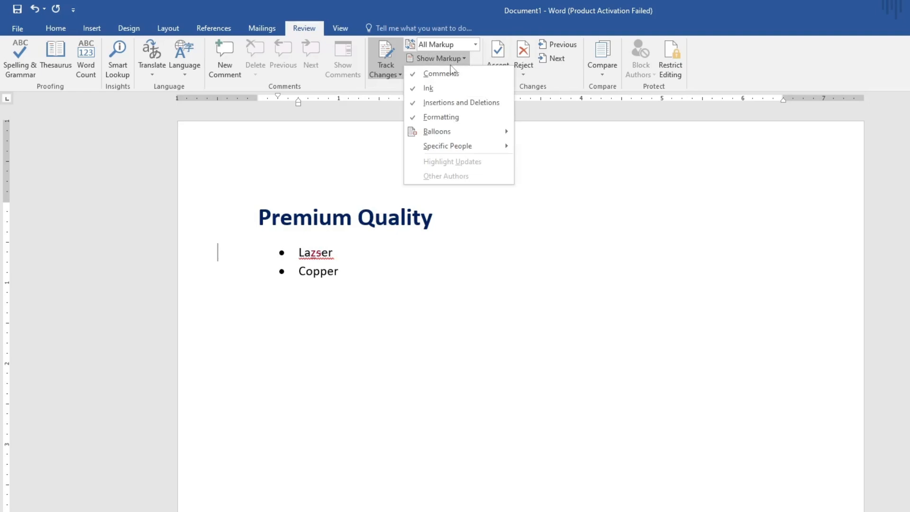
pyautogui.click(450, 65)
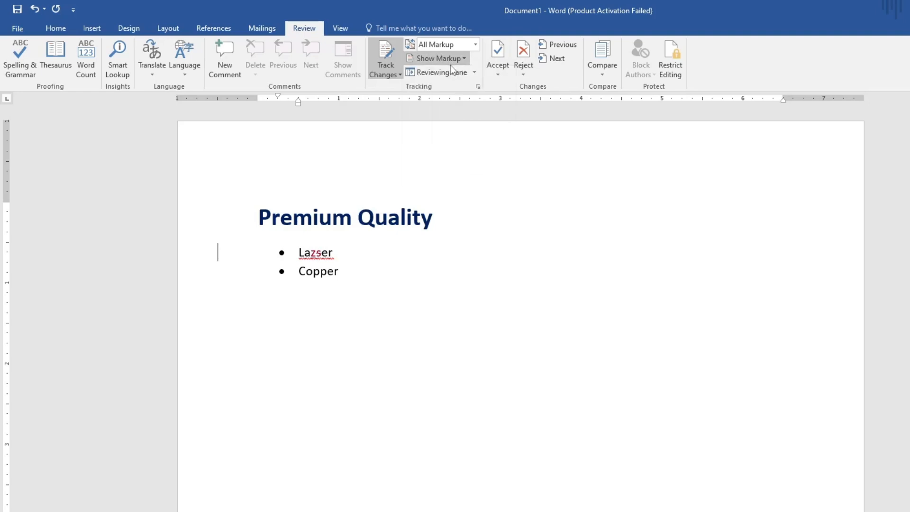
pyautogui.click(474, 72)
pyautogui.click(468, 88)
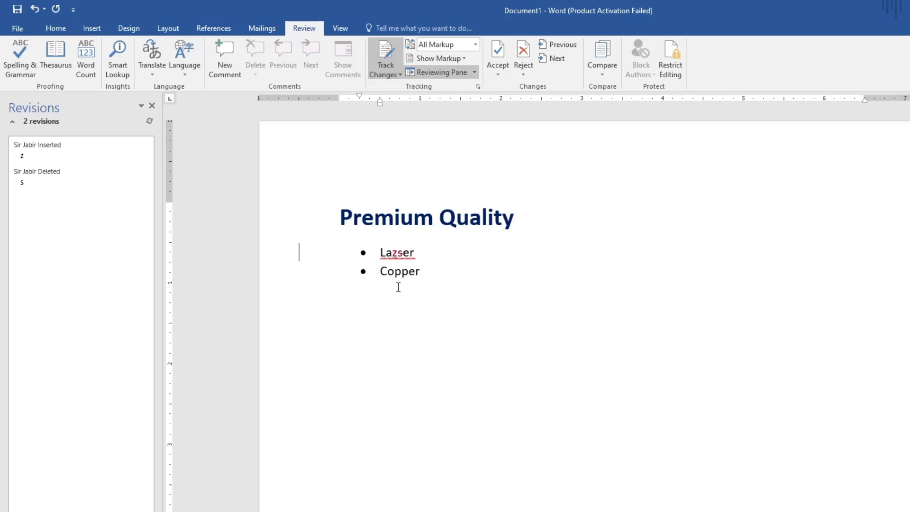
pyautogui.click(152, 106)
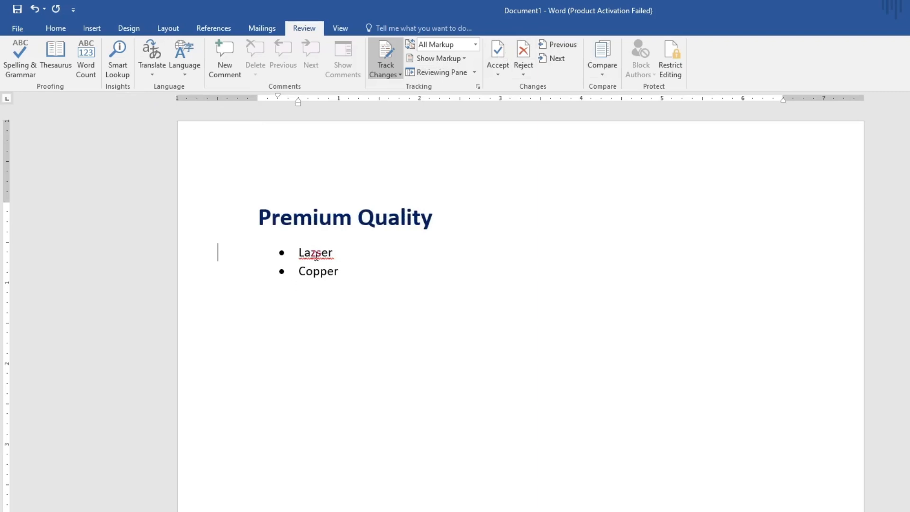
# Step: Reject the tracked insertion of "z" in the first bullet
pyautogui.moveTo(316, 256)
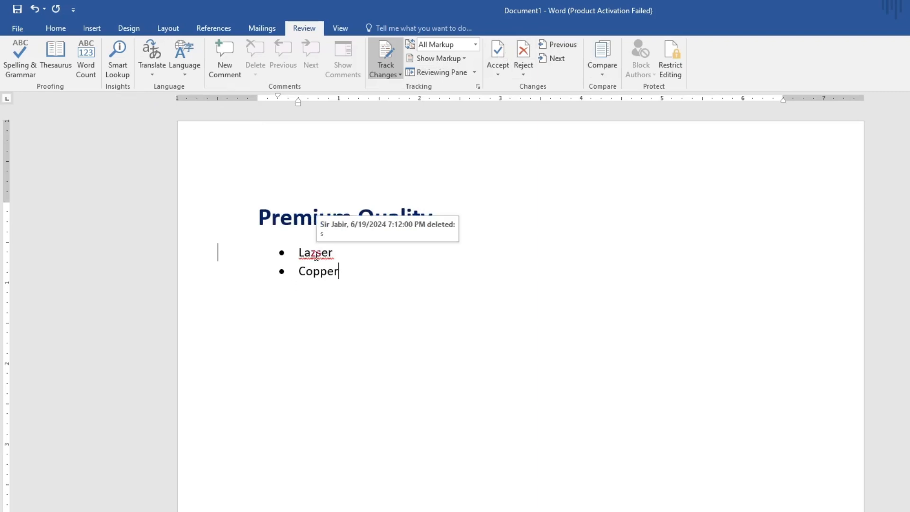
pyautogui.click(523, 51)
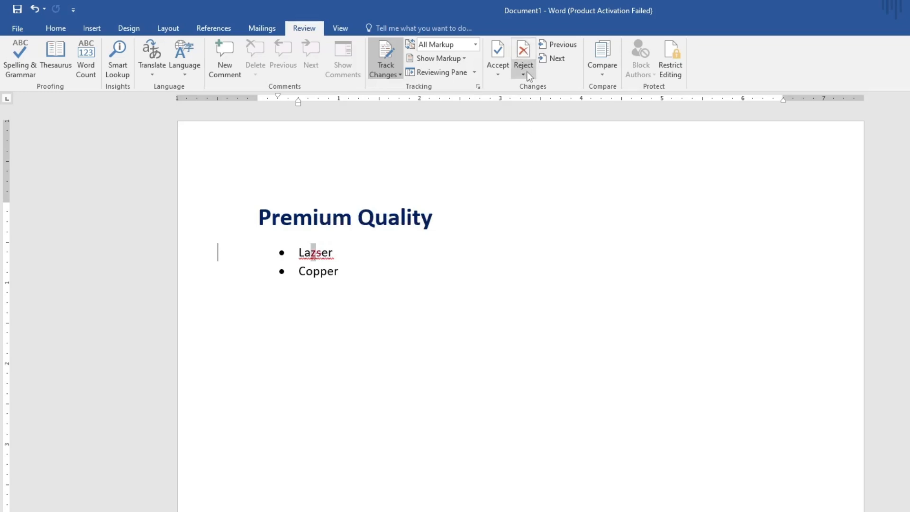
pyautogui.click(524, 74)
pyautogui.click(562, 105)
# Step: Look at the Lock Tracking options without setting a password, and turn off Track Changes
pyautogui.click(385, 70)
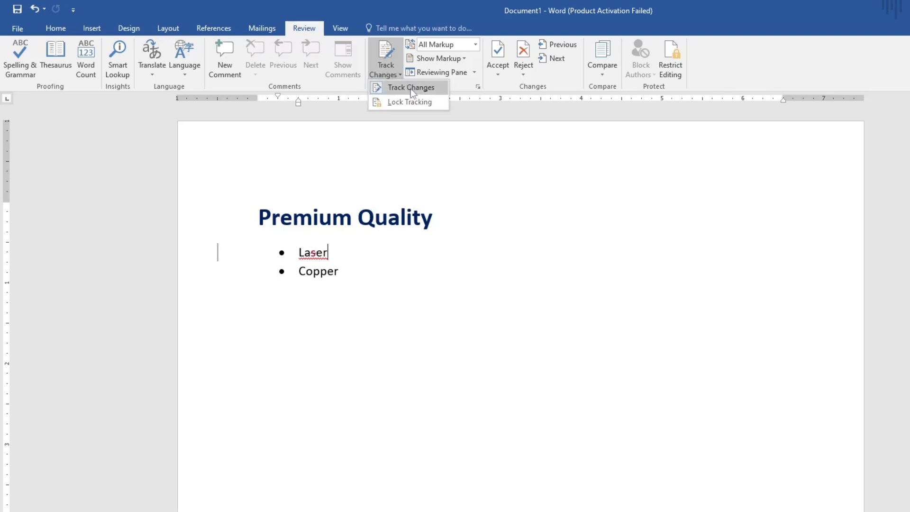
pyautogui.click(411, 100)
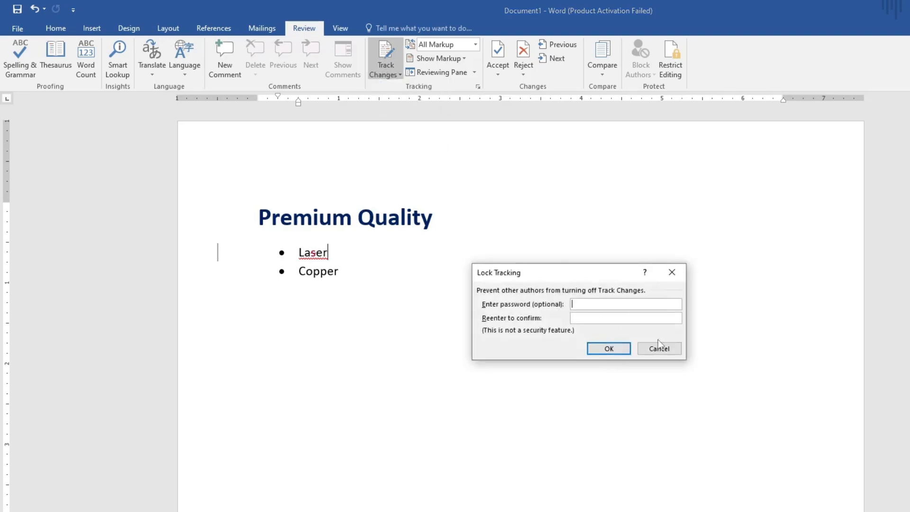
pyautogui.click(672, 274)
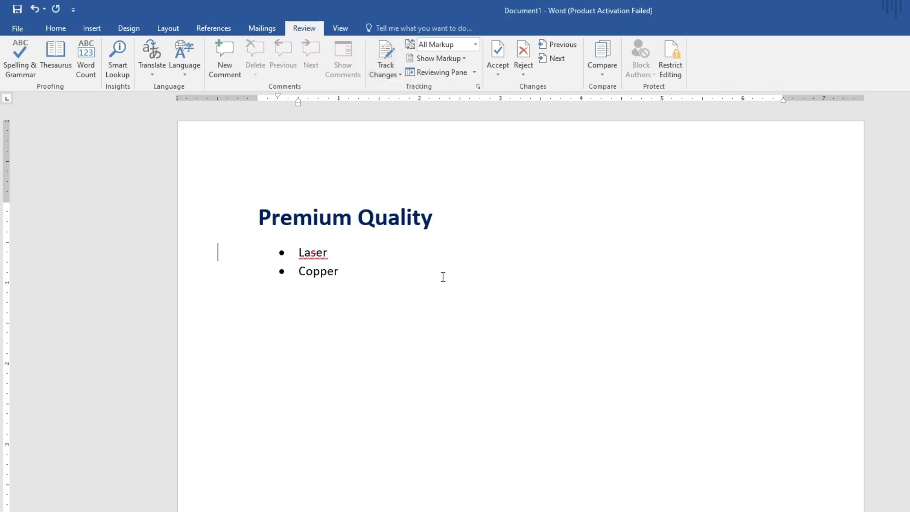
# Step: Reject all remaining tracked changes in the document so the first bullet reads "Laser"
pyautogui.click(351, 269)
pyautogui.click(319, 253)
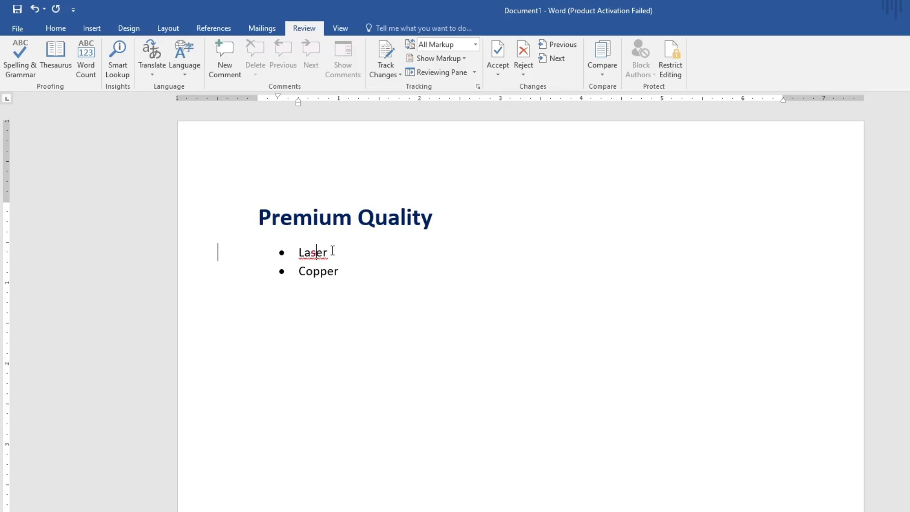
pyautogui.click(519, 70)
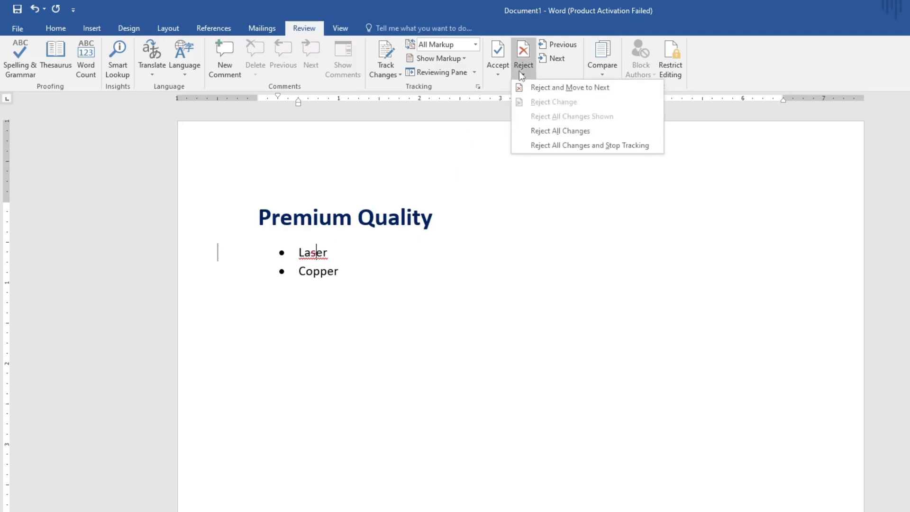
pyautogui.click(552, 130)
pyautogui.click(339, 270)
# Step: Turn Track Changes back on and replace the "s" in "Laser" with "x" in the first bullet
pyautogui.click(317, 253)
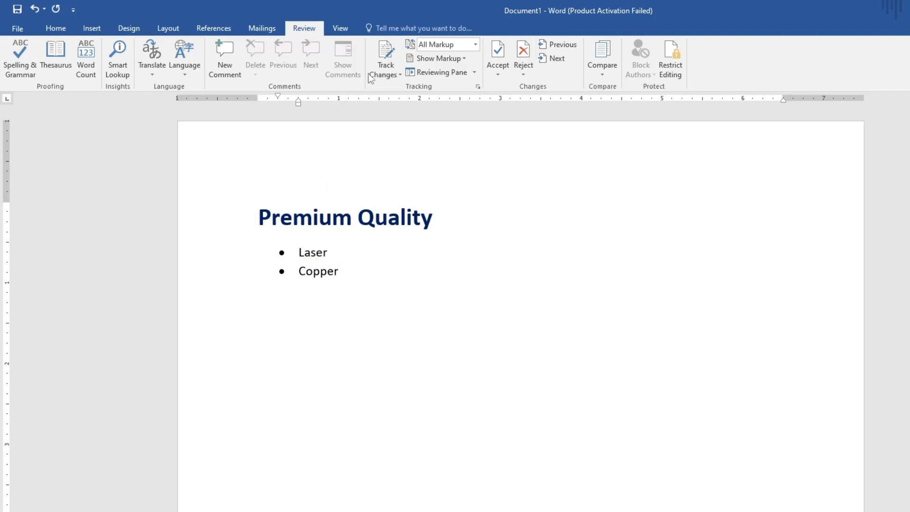
pyautogui.click(384, 54)
pyautogui.write('x')
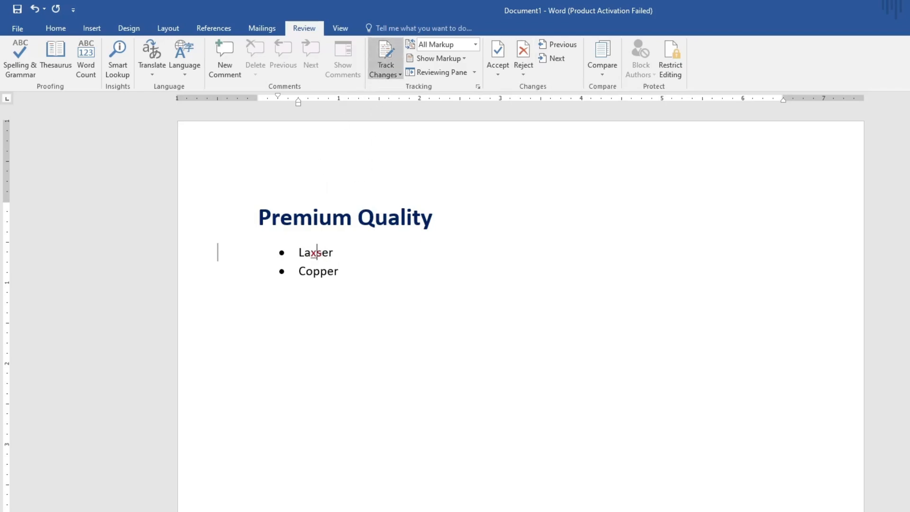
pyautogui.click(395, 266)
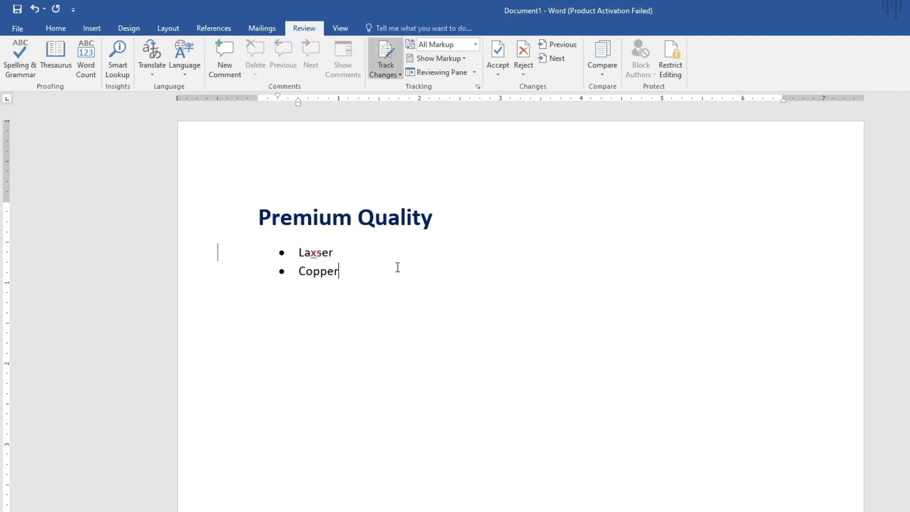
# Step: Accept all tracked changes in the document while keeping tracking on
pyautogui.click(525, 69)
pyautogui.click(493, 78)
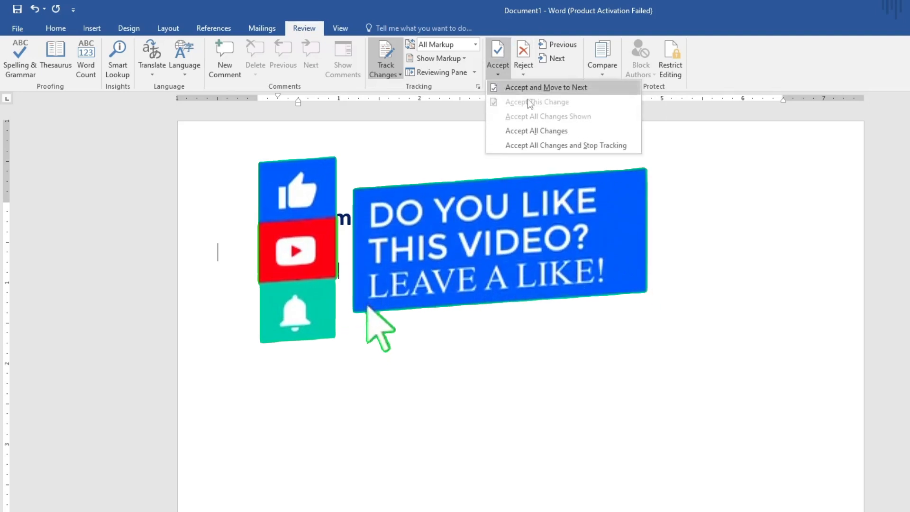
pyautogui.click(539, 130)
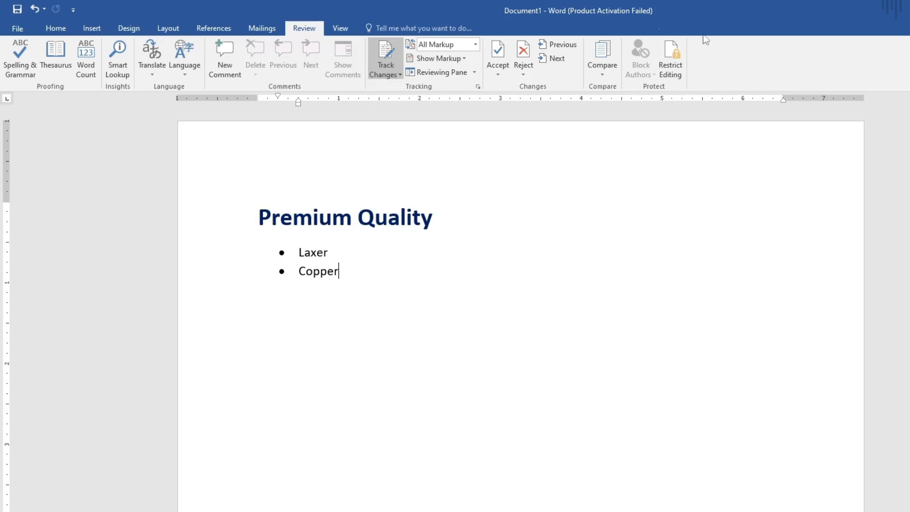
# Step: Open the Restrict Editing options, view the form for adding users, and close that form without adding any
pyautogui.click(672, 73)
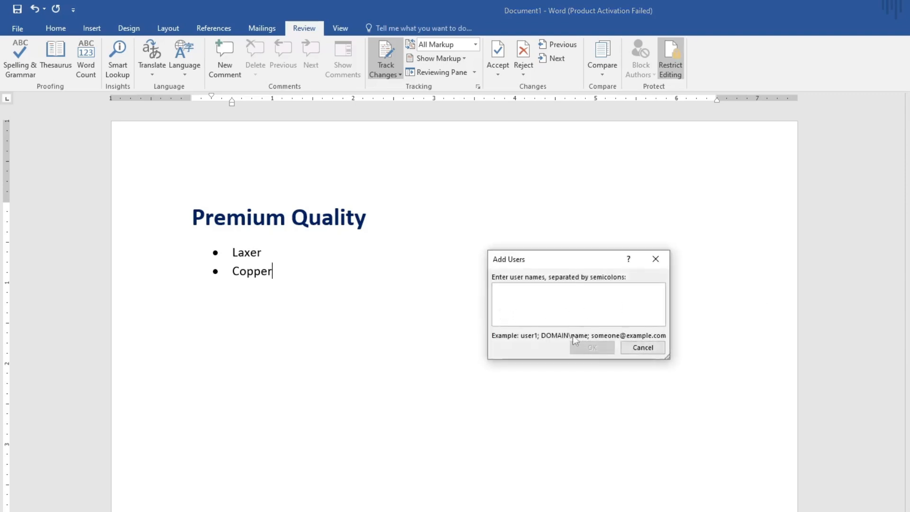
pyautogui.click(665, 256)
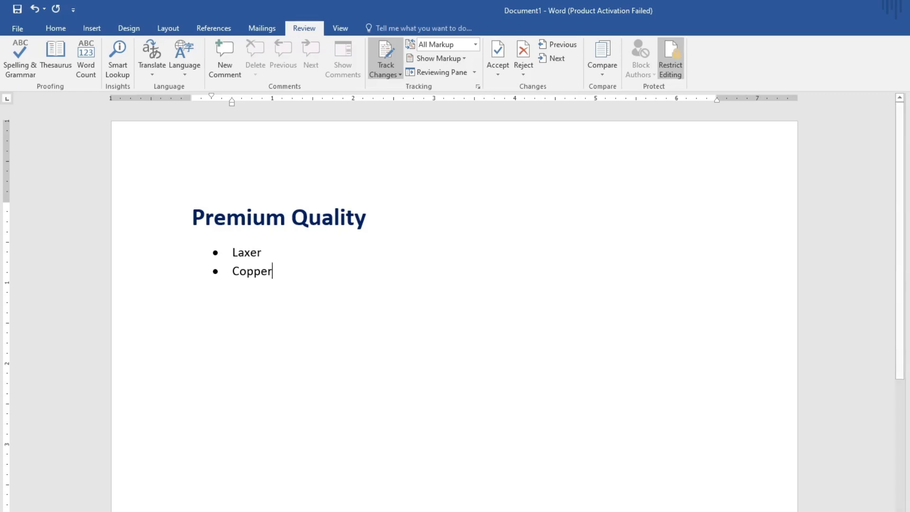